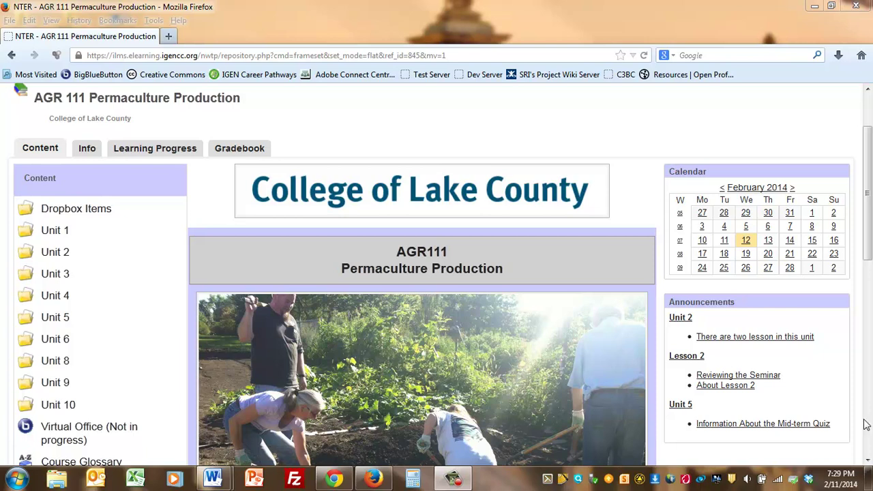
Step: Read the "Information About the Mid-term Quiz" announcement on the course page, then close it
left_click(763, 424)
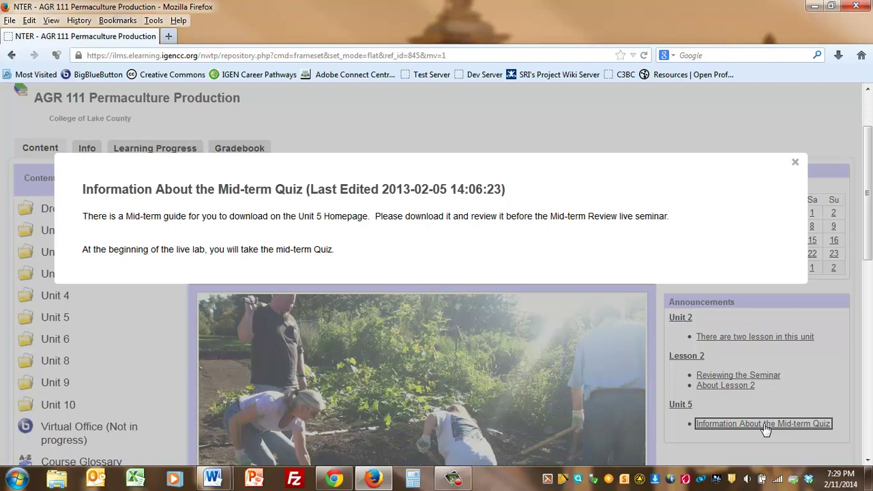
left_click(794, 162)
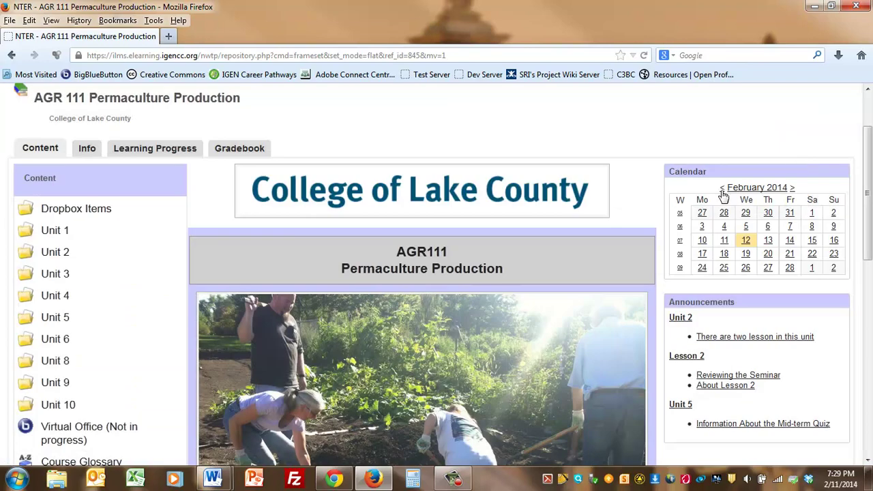
Step: Go to Unit 5, leave member view and open the Unit Announcements folder
left_click(51, 322)
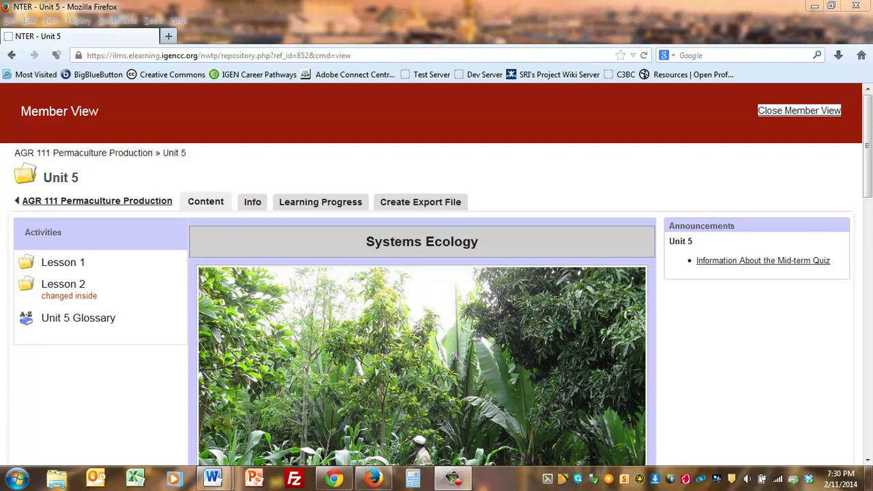
left_click(781, 112)
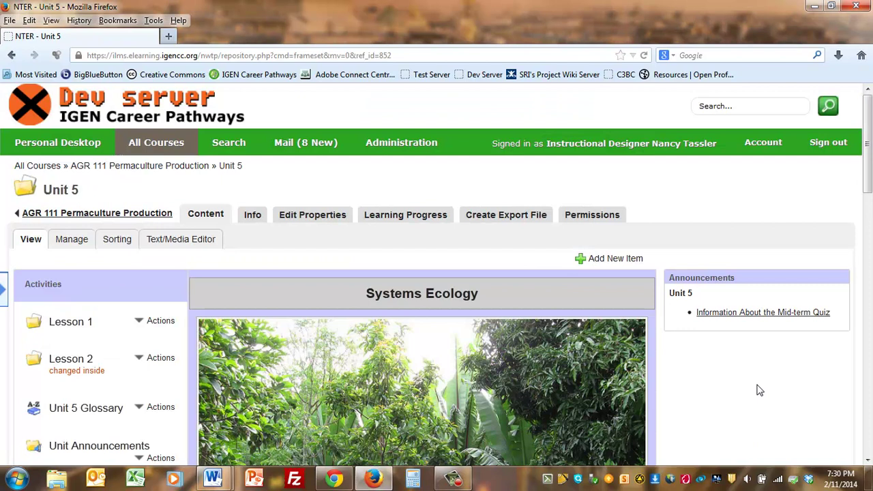
scroll(759, 390, "down", 2)
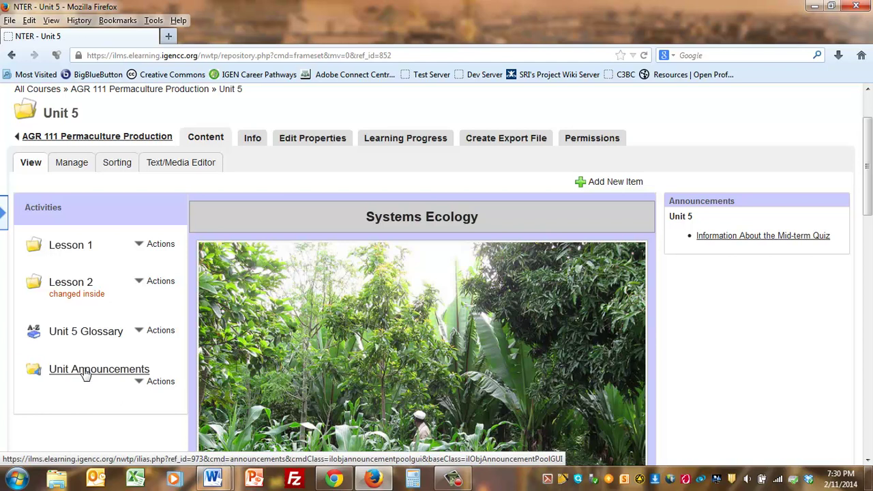
left_click(119, 375)
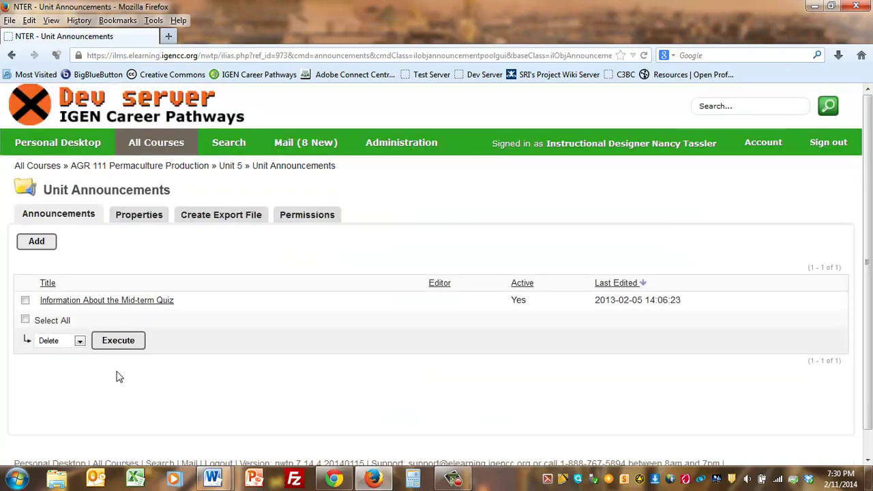
scroll(165, 391, "down", 1)
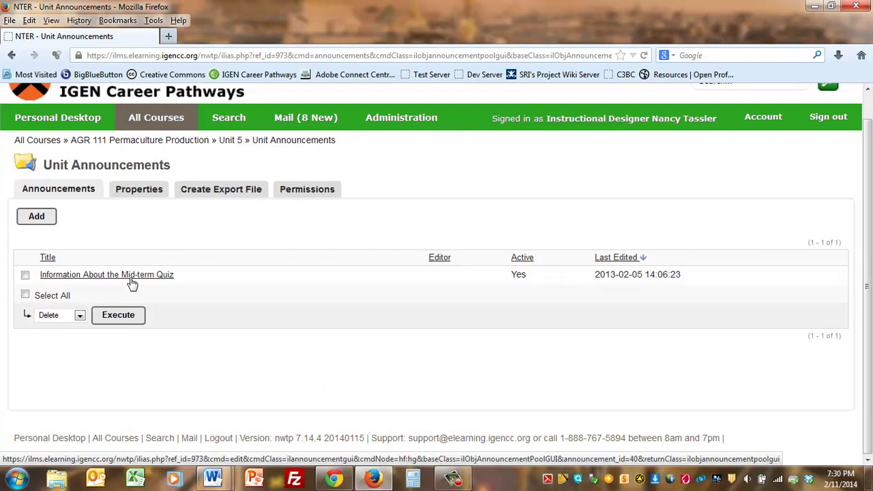
Step: Start a new unit announcement and title it "New Farm Bill"
left_click(36, 218)
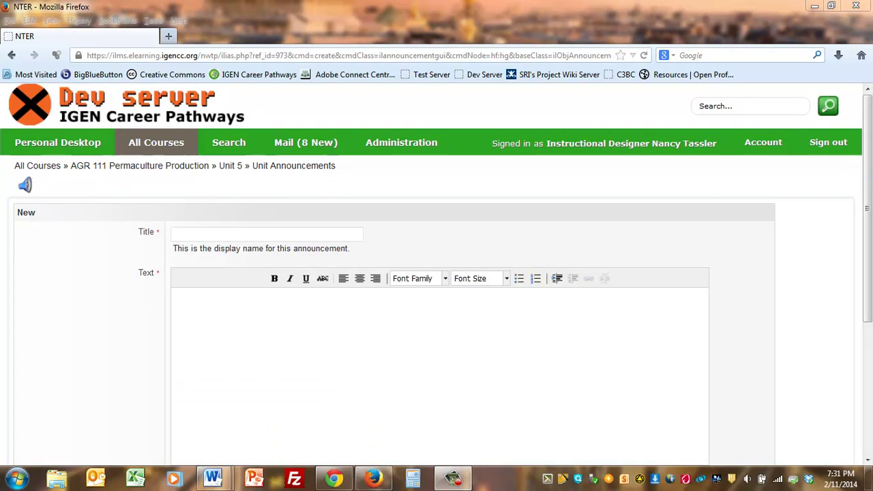
left_click(204, 240)
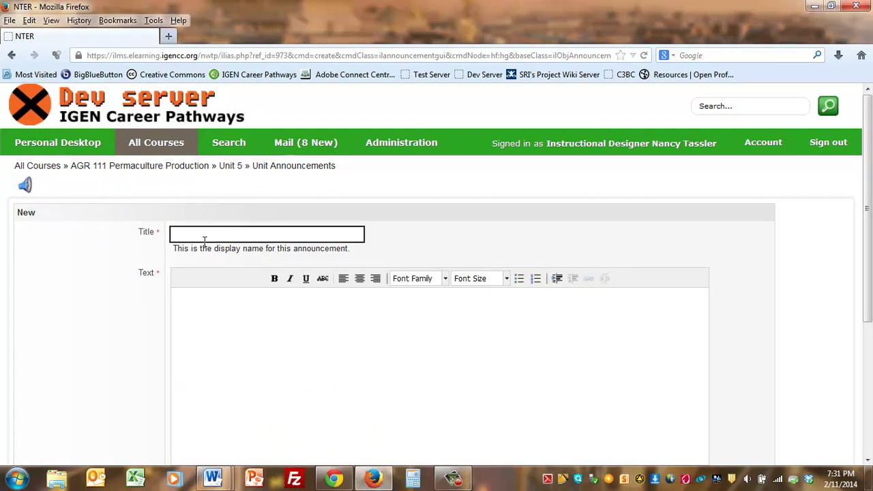
type("New Farm Bill")
Step: Write the announcement text requesting a Farm Bill video for this week's Discussion Board to discuss perspectives on its effects on Americans, with "Discussion Board" in bold
left_click(194, 311)
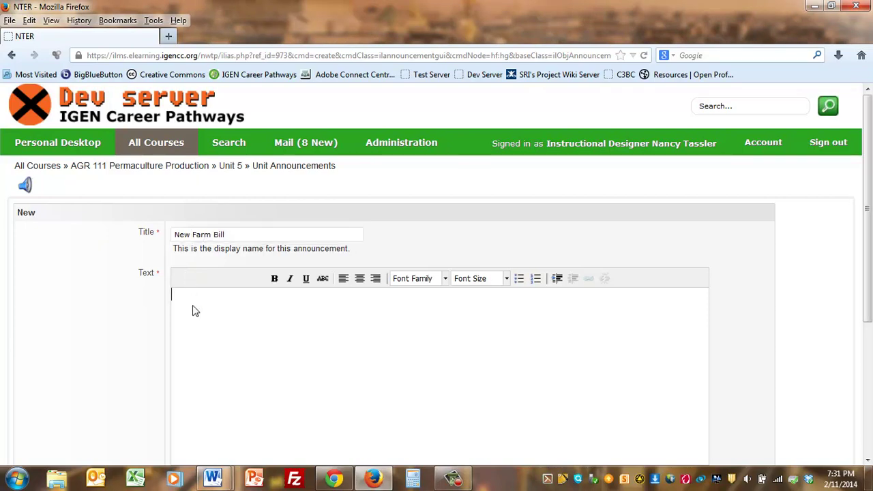
type("For this week’s Discussion Board, please find a video about the Farm Bill to share with everyone. We will be discussing the various perspectives on how it will affect Americans.")
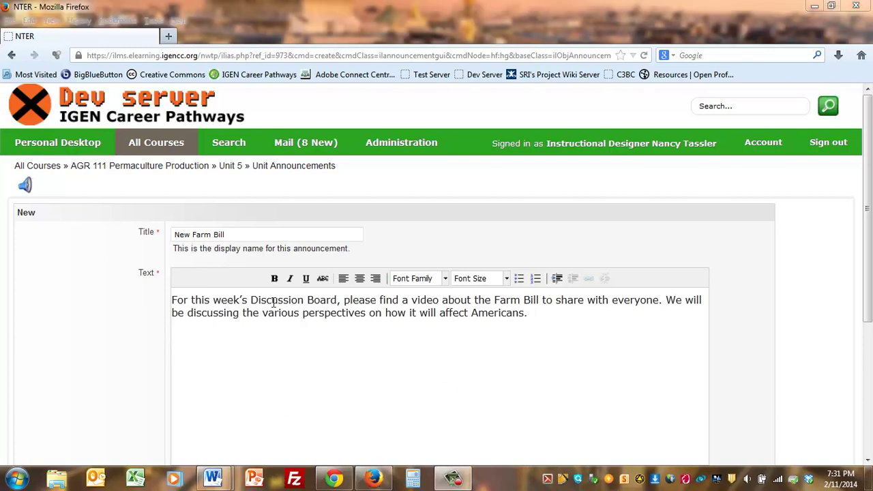
left_click_drag(251, 300, 339, 300)
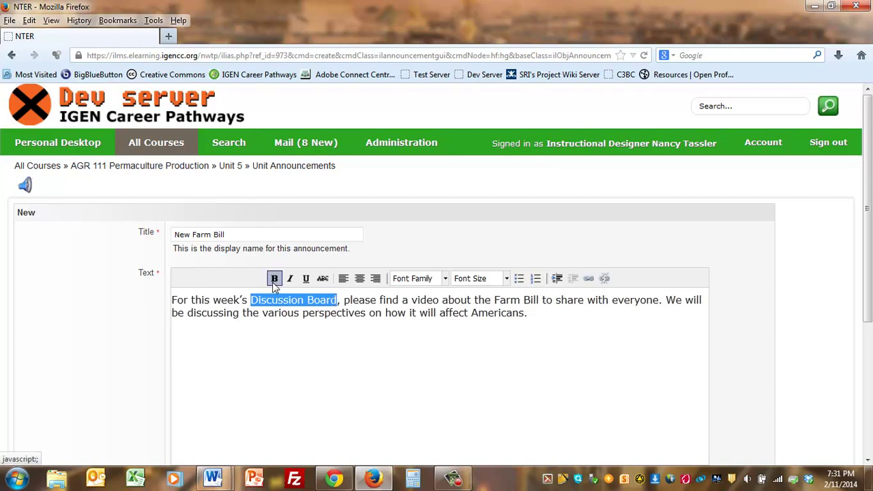
left_click(273, 280)
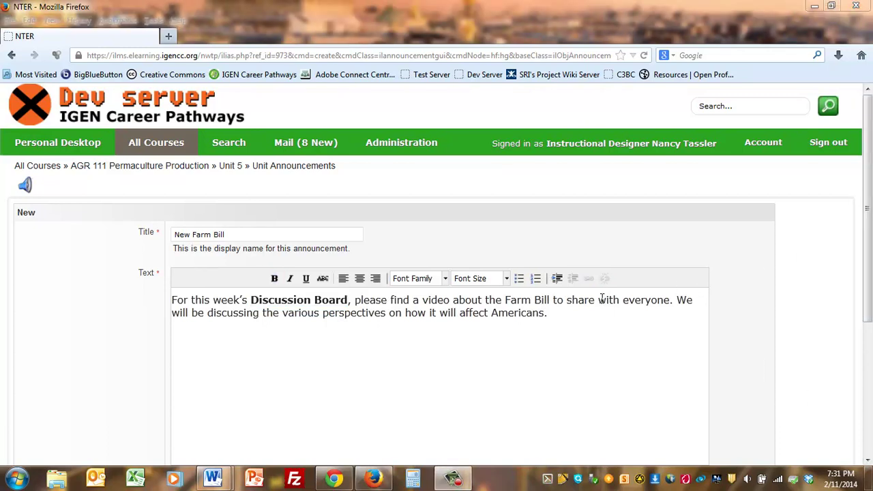
Step: Link the words "Farm Bill" to the copied USDA address ending in "usdahome?navid=farmbill", set to open in a new window
left_click_drag(505, 300, 553, 301)
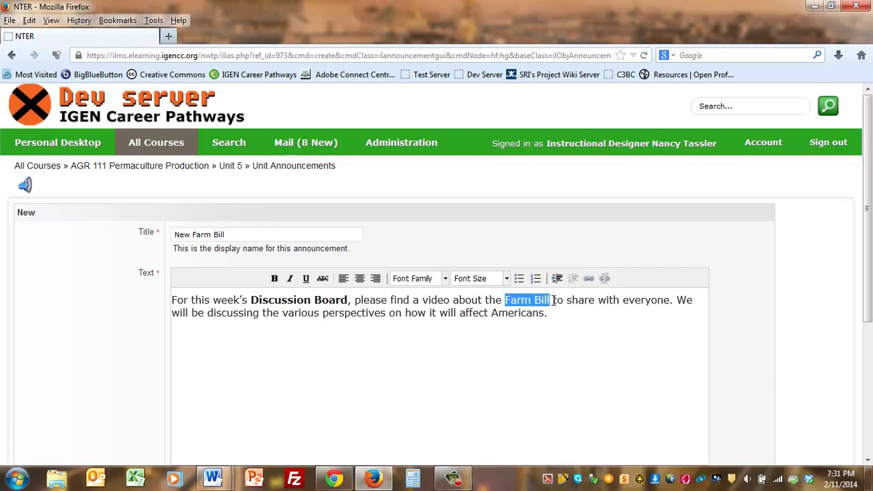
left_click(589, 279)
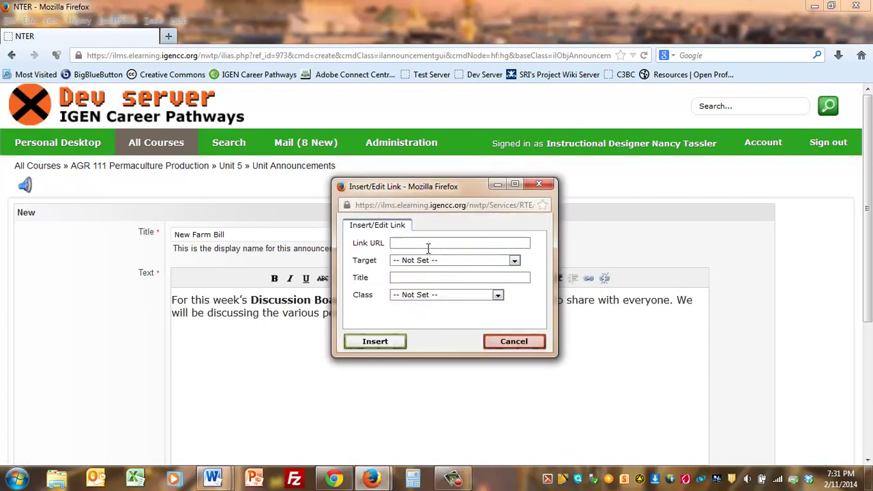
key("ctrl+v")
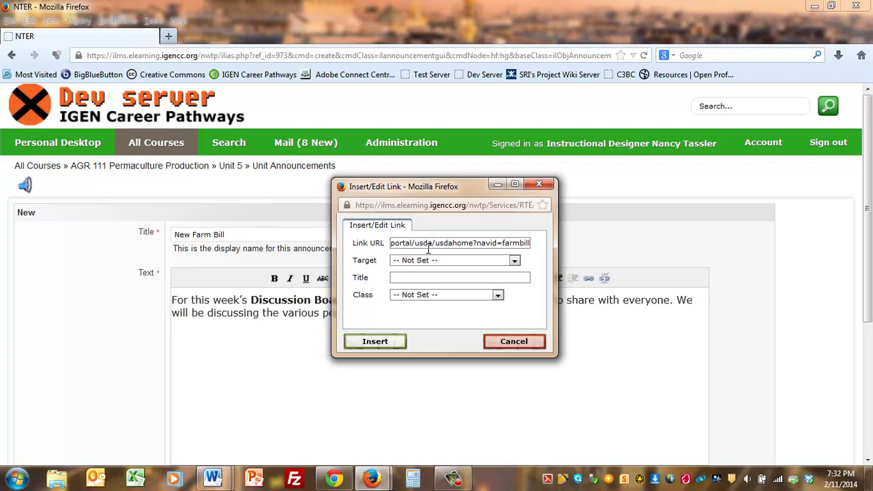
left_click(514, 261)
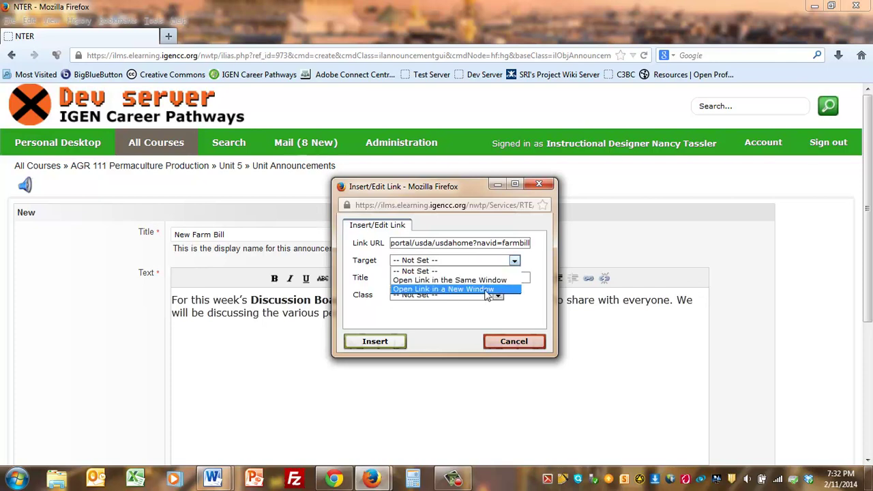
left_click(485, 290)
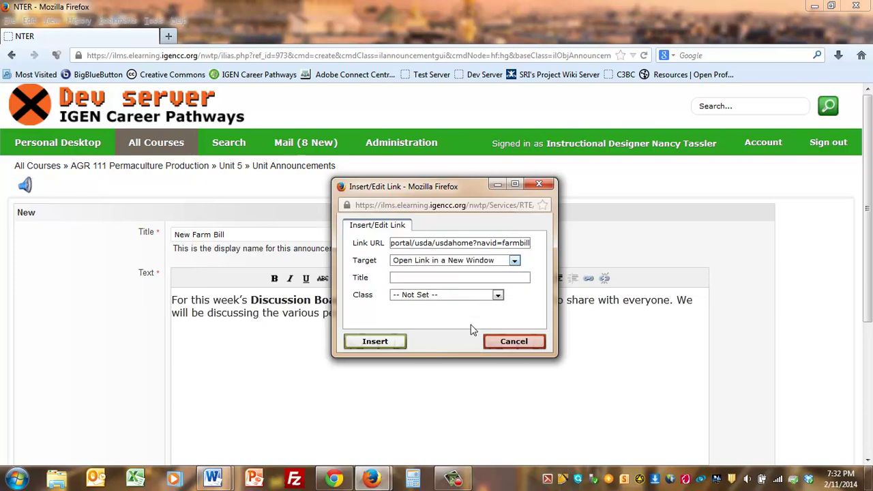
left_click(379, 342)
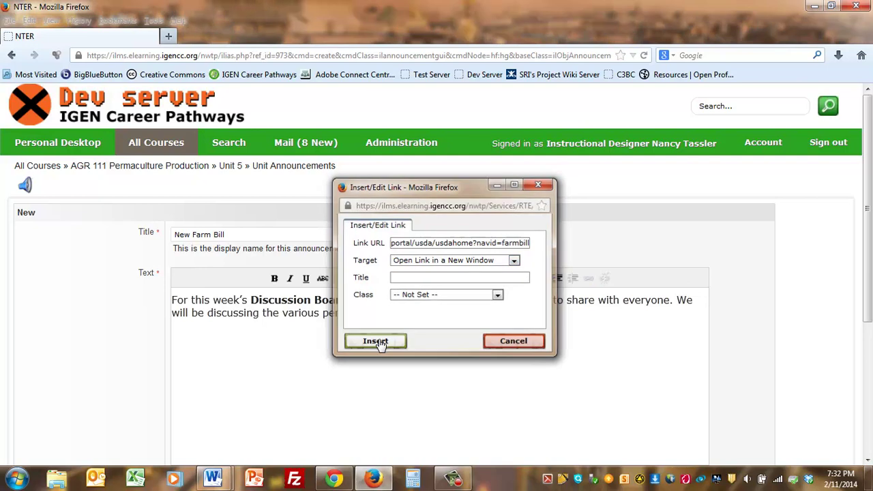
Step: Save the New Farm Bill announcement in the Unit 5 announcements
left_click_drag(863, 244, 868, 332)
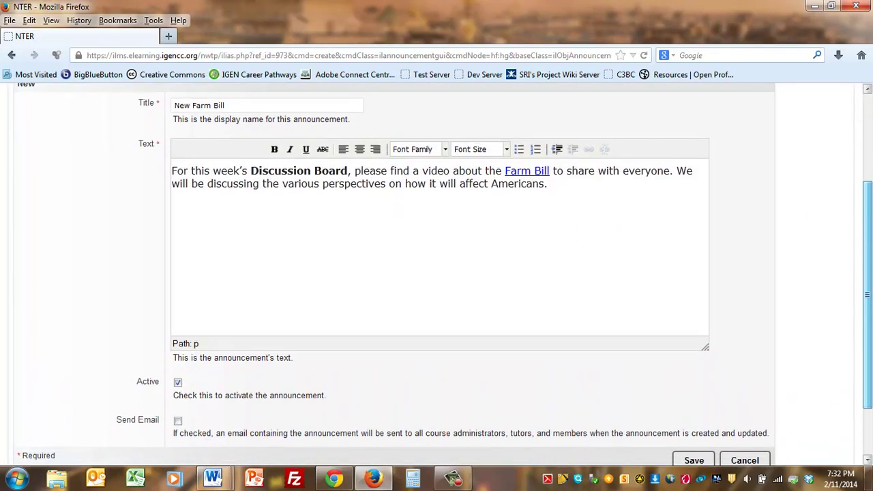
scroll(319, 390, "down", 3)
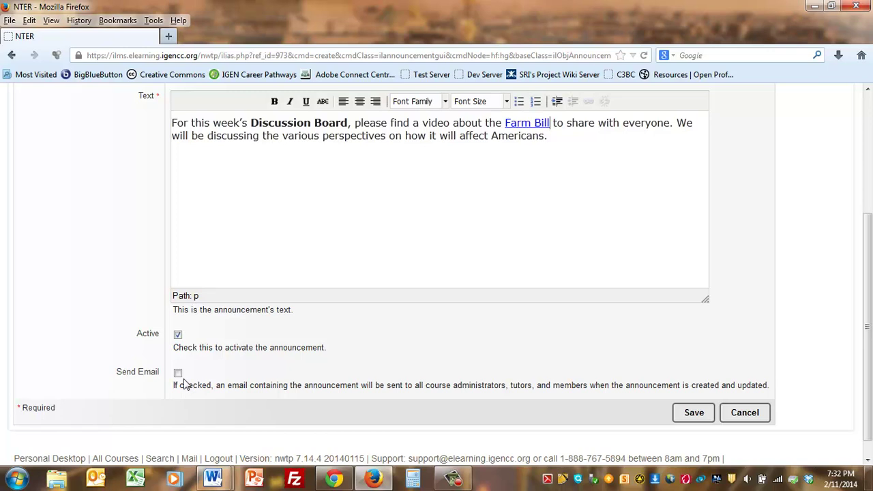
left_click(694, 414)
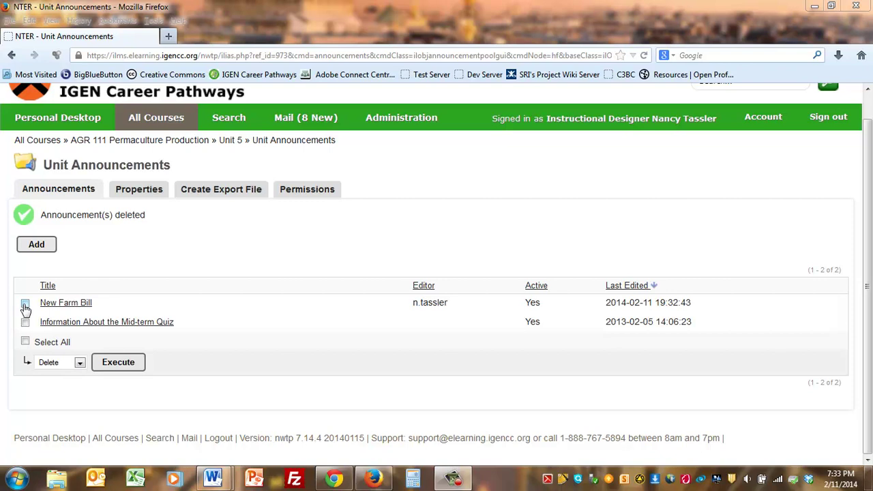
Step: Deactivate the New Farm Bill announcement in the Unit Announcements list
left_click(25, 303)
left_click(80, 363)
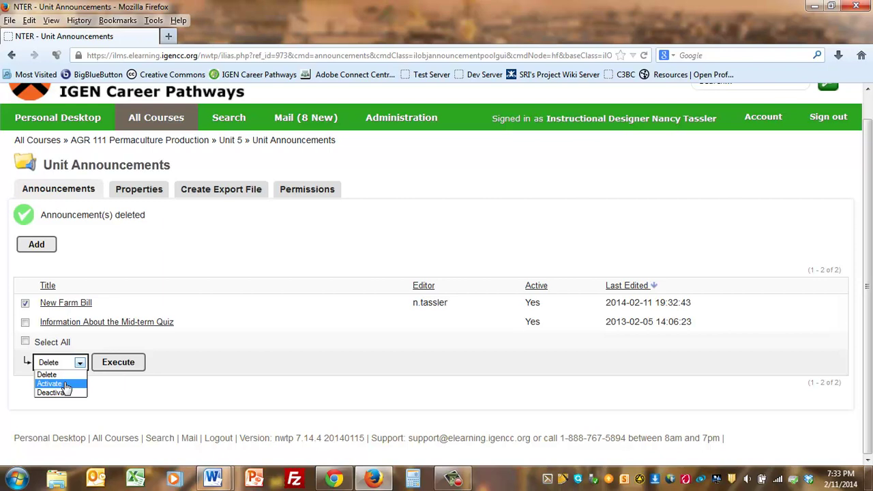
left_click(61, 392)
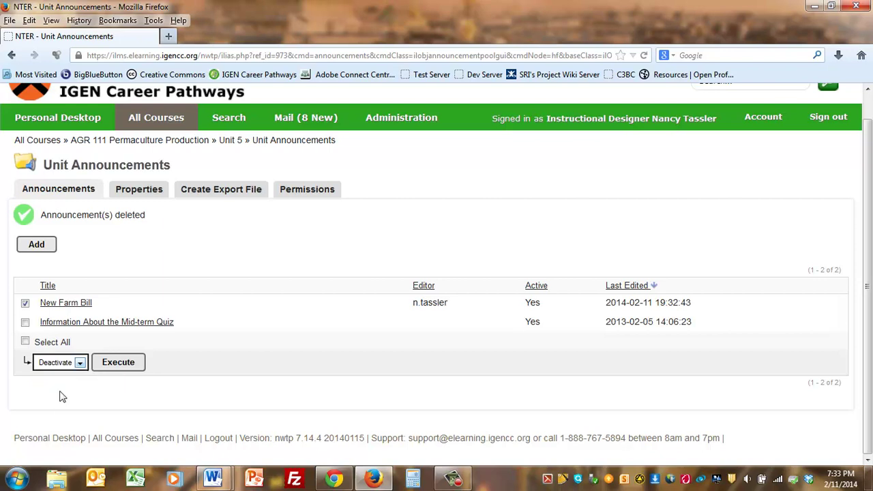
left_click(111, 363)
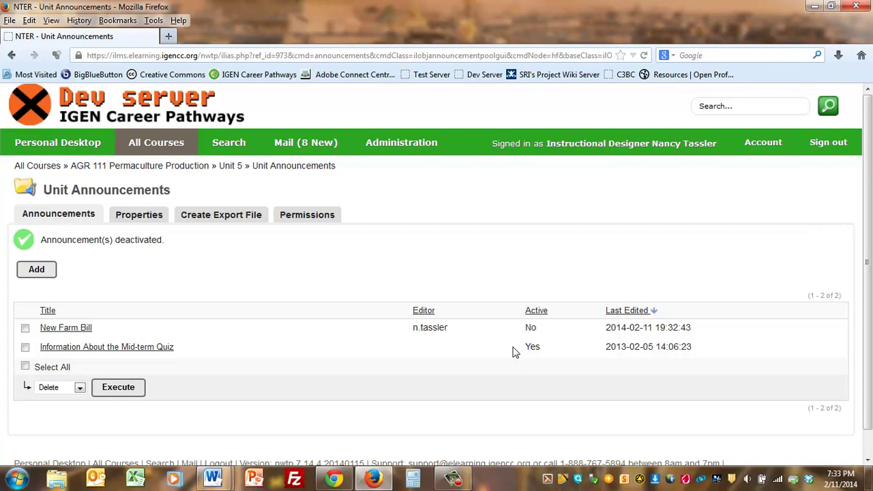
Step: Activate the New Farm Bill announcement again in the Unit Announcements list
left_click(25, 328)
left_click(80, 386)
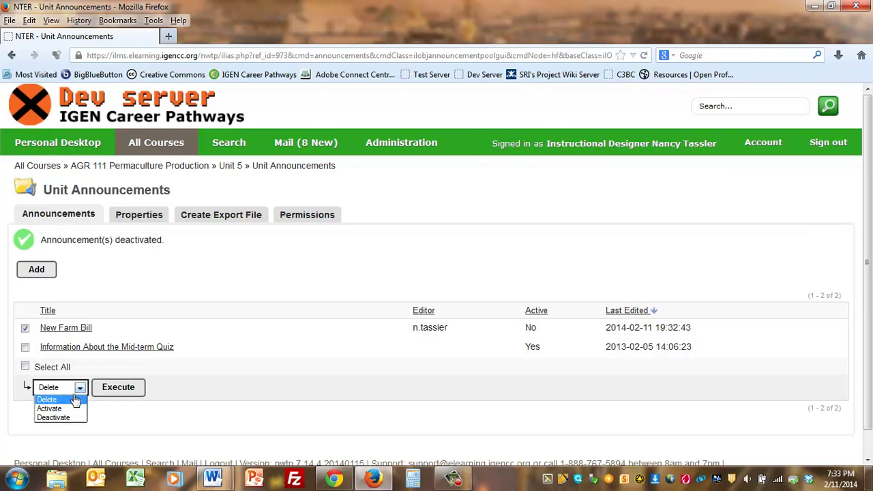
left_click(67, 409)
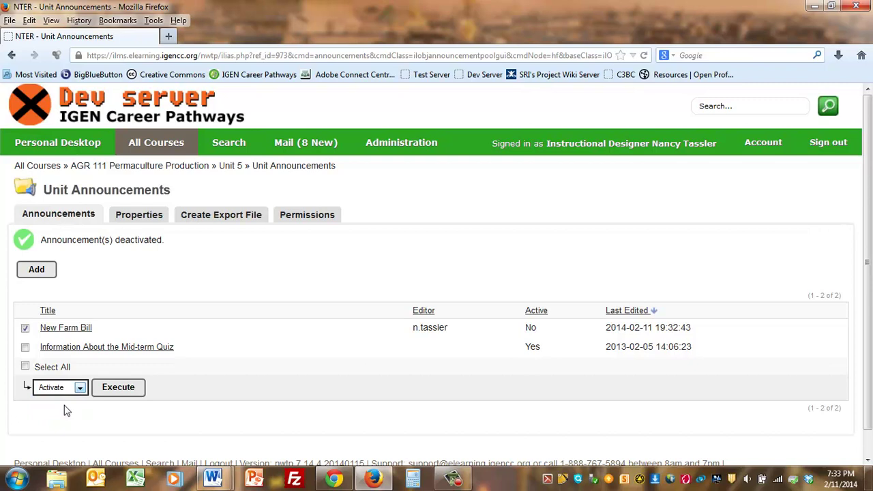
left_click(115, 388)
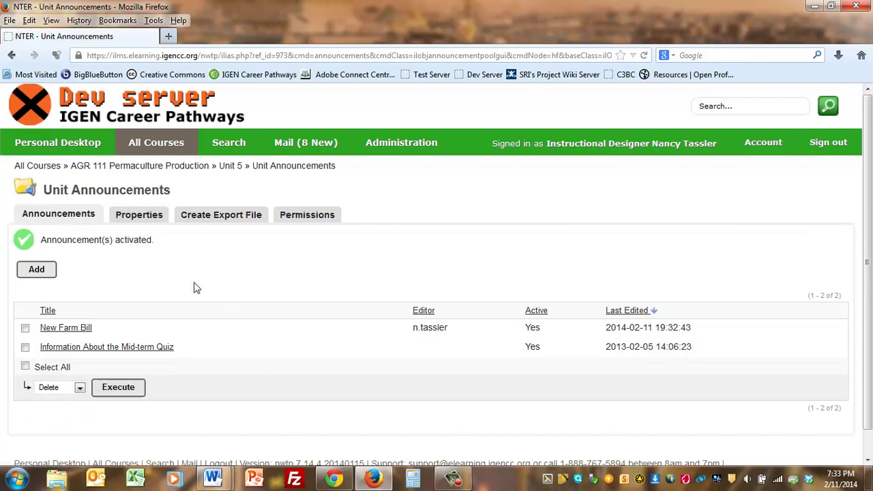
Step: Return to Unit 5 to check its announcements, then go back to the AGR 111 Permaculture Production course page
left_click(234, 168)
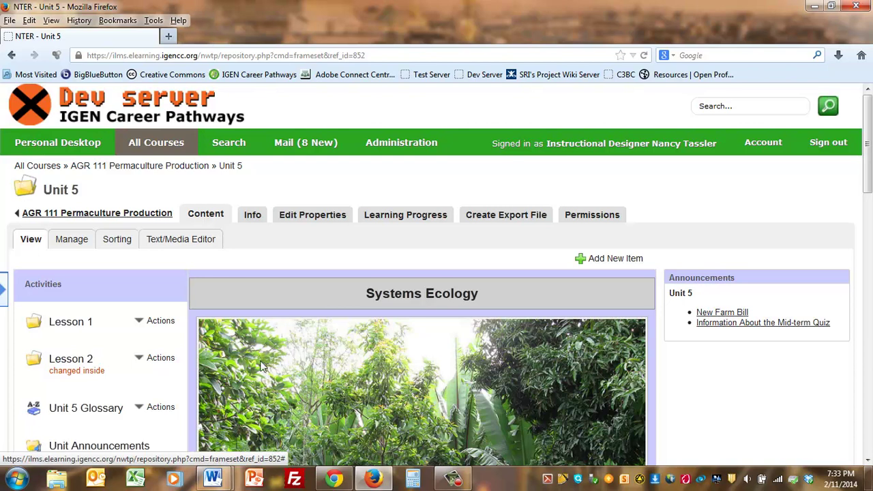
left_click(81, 214)
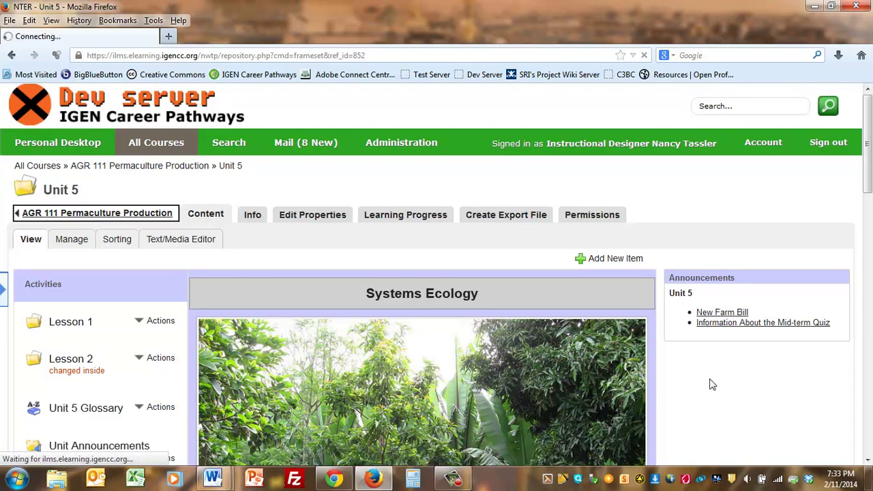